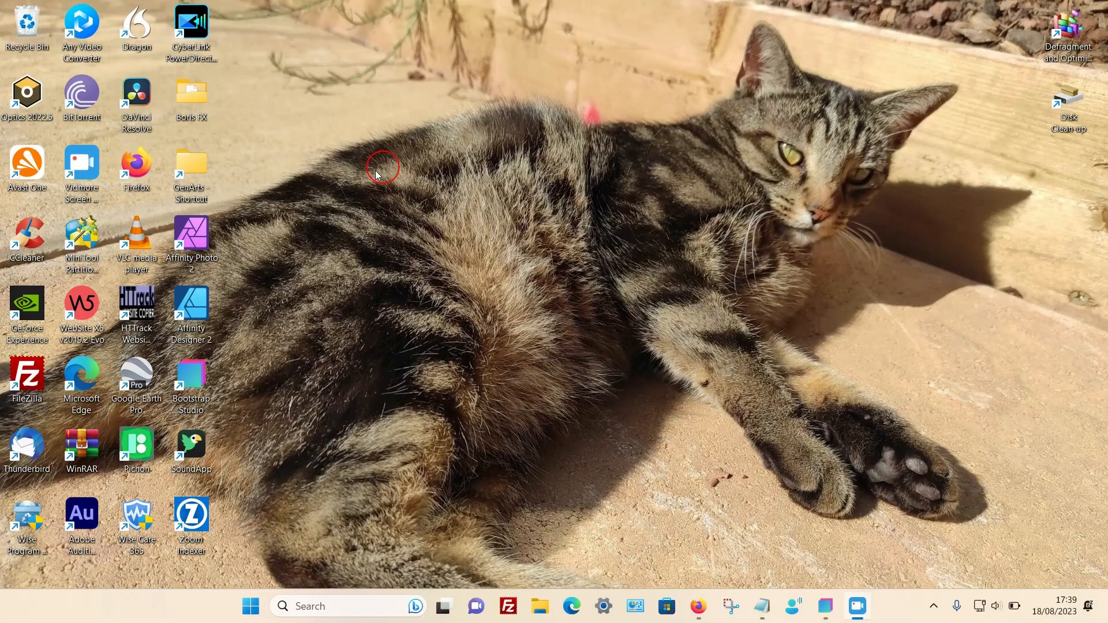
Step: Switch to Bootstrap Studio and create a new Bootstrap 5.3 design from the green portfolio template with the cartoon avatar
{"action": "left_click", "coordinate": [831, 611]}
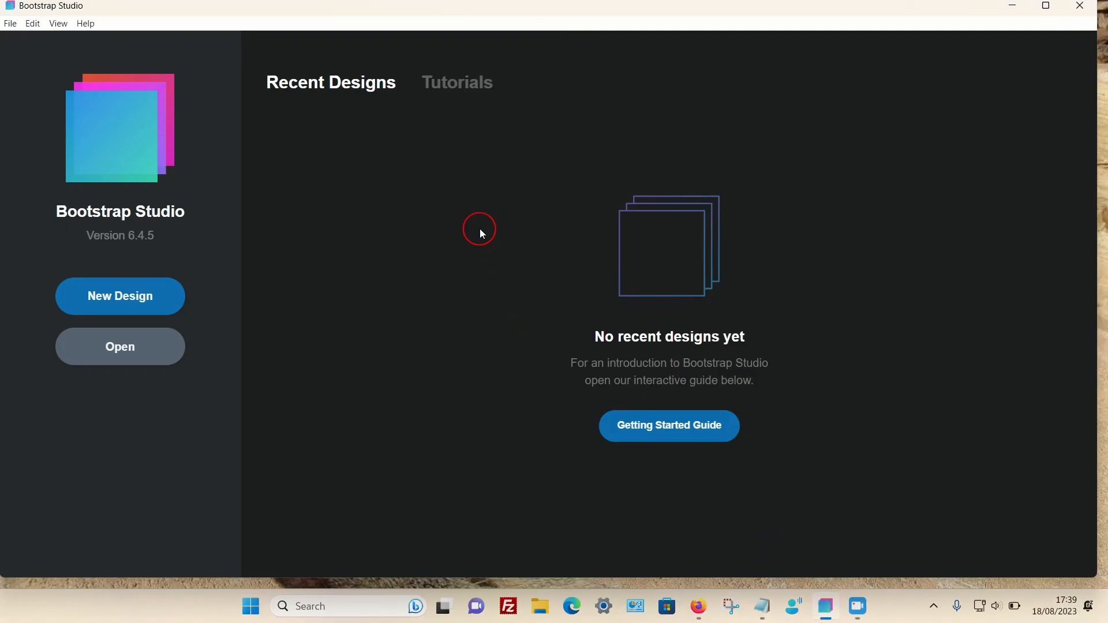
{"action": "left_click", "coordinate": [148, 300]}
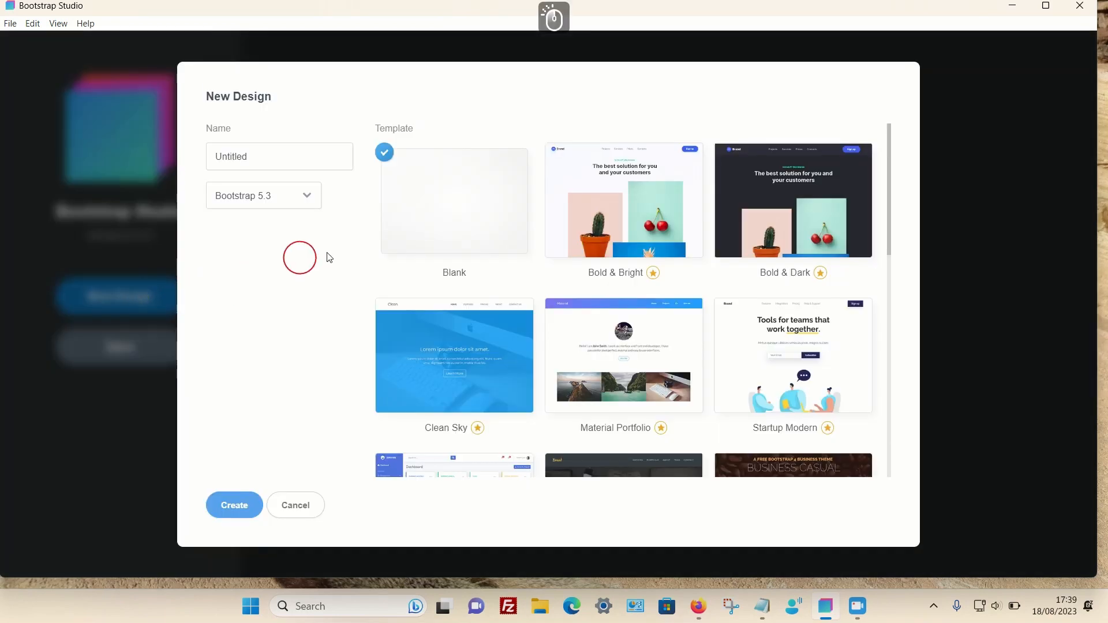
{"action": "scroll", "coordinate": [768, 207], "scroll_direction": "down", "scroll_amount": 4}
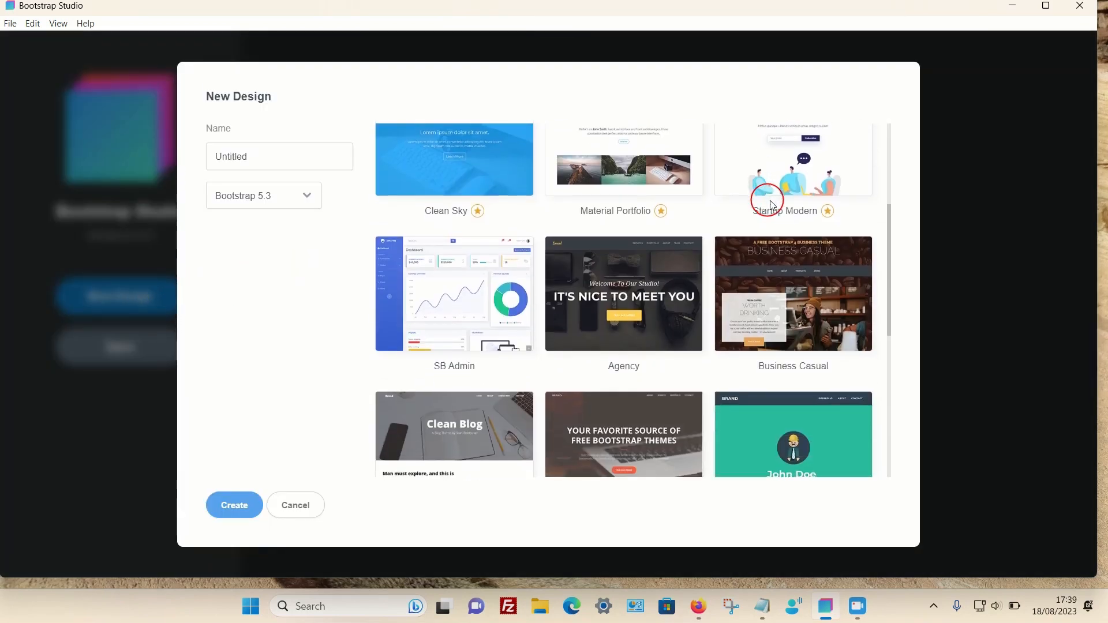
{"action": "scroll", "coordinate": [766, 225], "scroll_direction": "down", "scroll_amount": 2}
{"action": "double_click", "coordinate": [765, 229]}
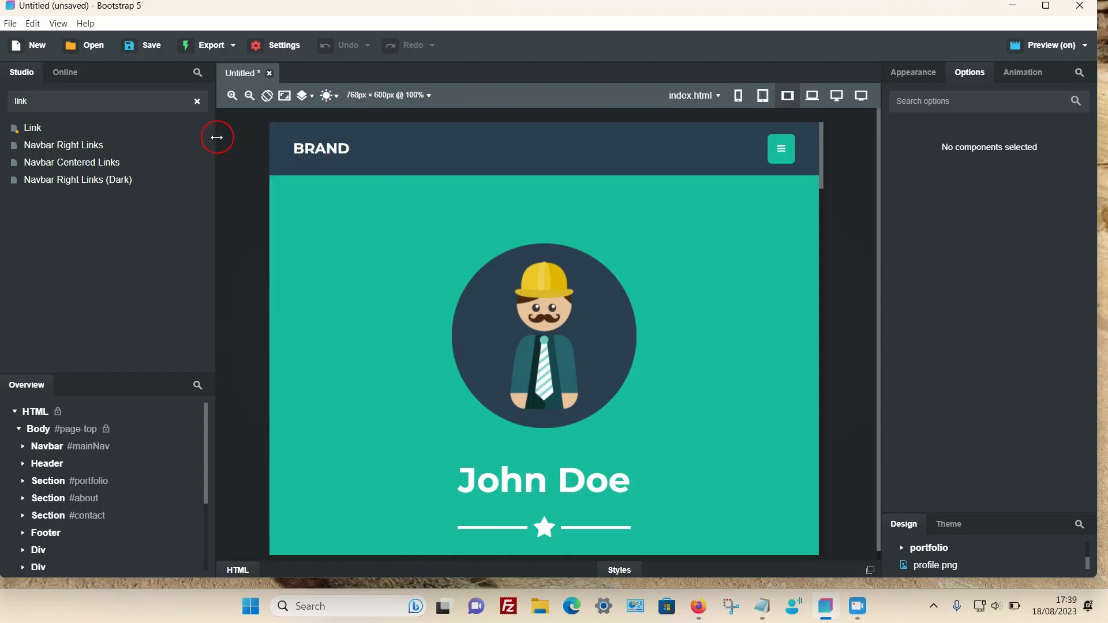
Step: Find the Image component and add it to the navbar directly after the BRAND text
{"action": "left_click", "coordinate": [197, 104]}
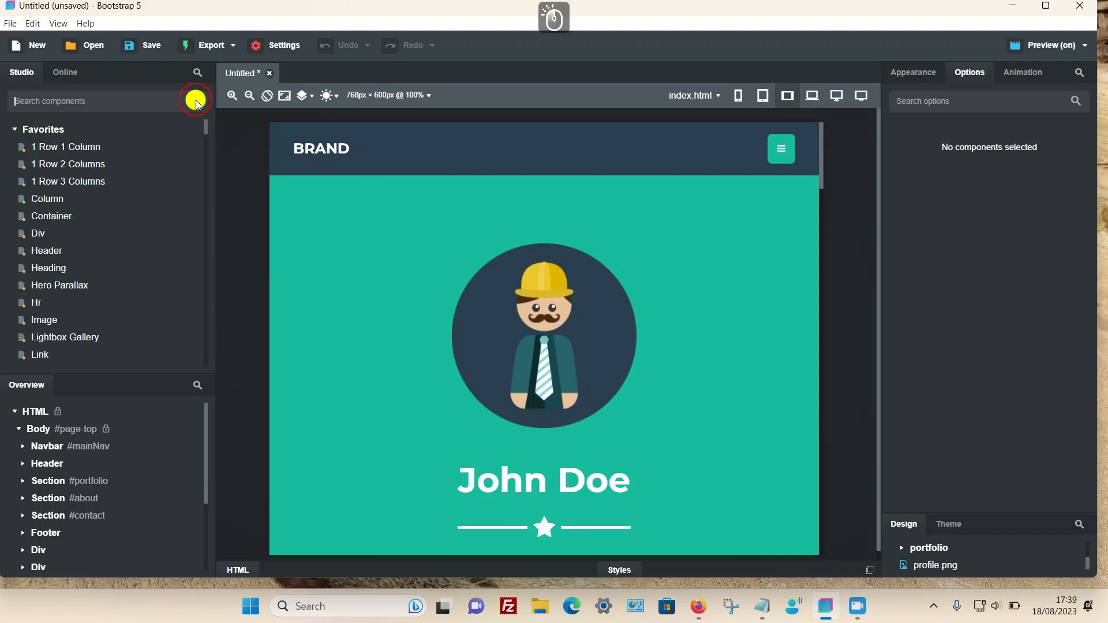
{"action": "left_click", "coordinate": [21, 93]}
{"action": "left_click", "coordinate": [58, 103]}
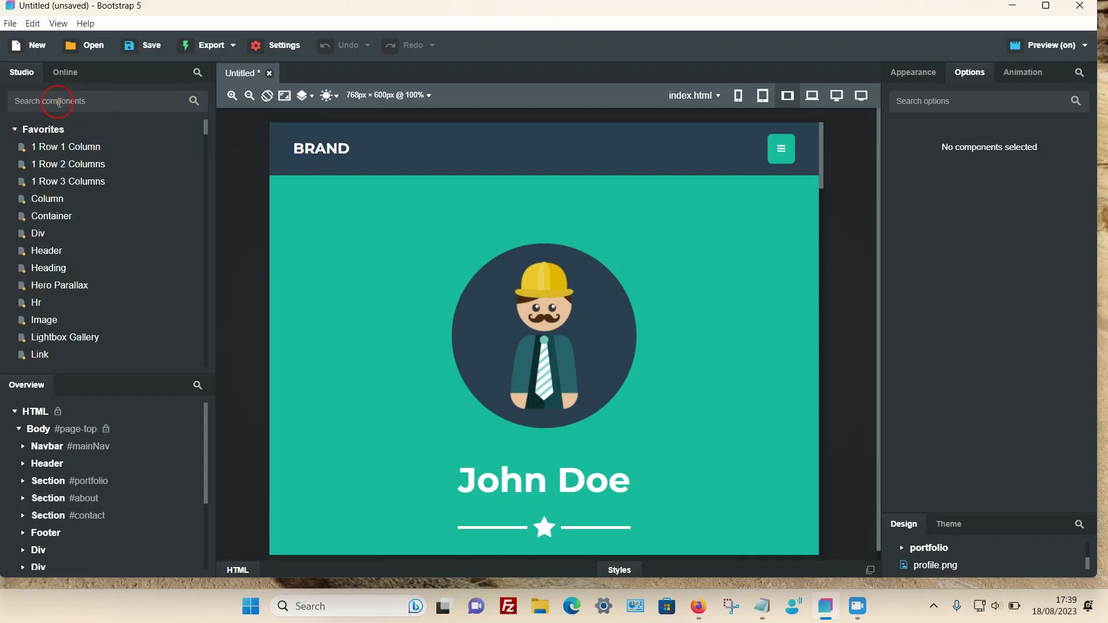
{"action": "type", "text": "im"}
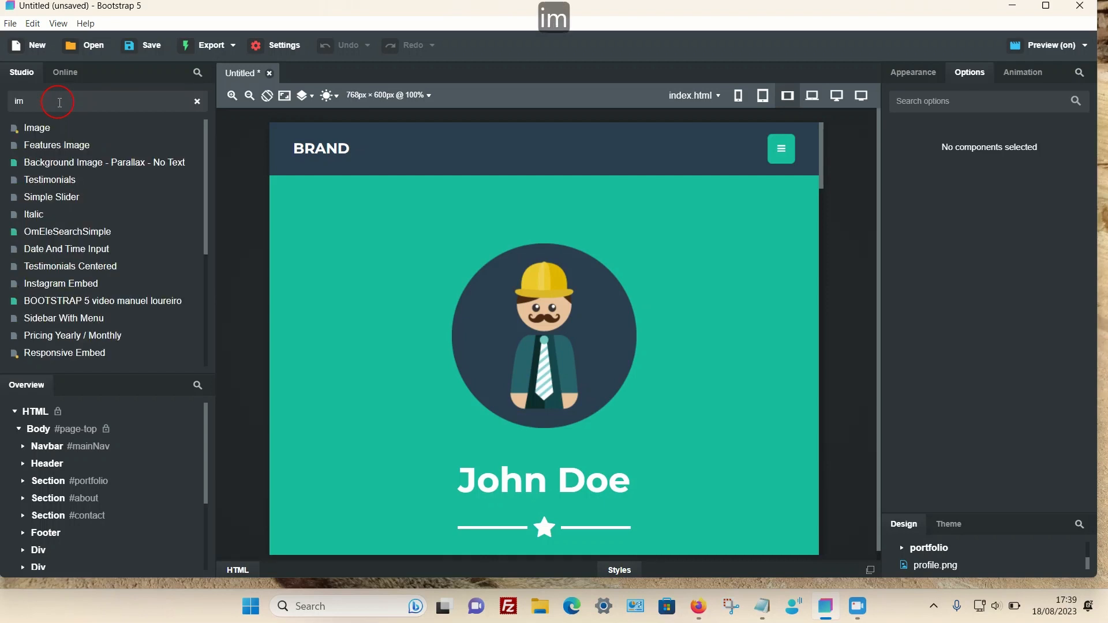
{"action": "mouse_move", "coordinate": [45, 126]}
{"action": "left_mouse_down"}
{"action": "mouse_move", "coordinate": [234, 106]}
{"action": "mouse_move", "coordinate": [368, 119]}
{"action": "mouse_move", "coordinate": [380, 149]}
{"action": "left_mouse_up"}
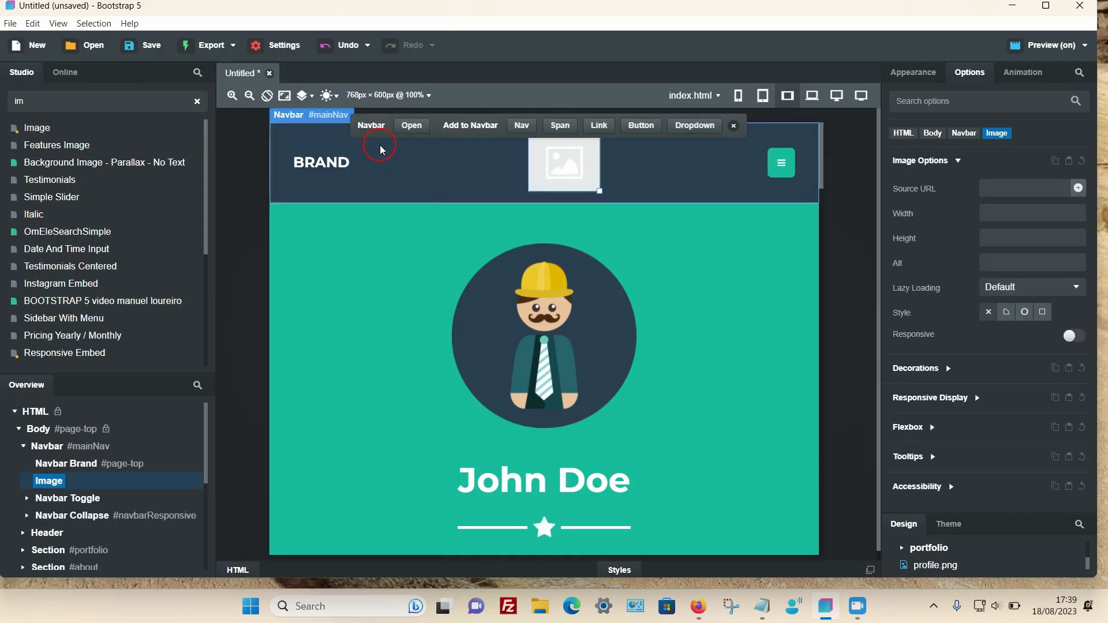
Step: Import bootstrap.png as the navbar image's source and shrink the image to about 183 by 176 pixels
{"action": "left_click", "coordinate": [551, 153]}
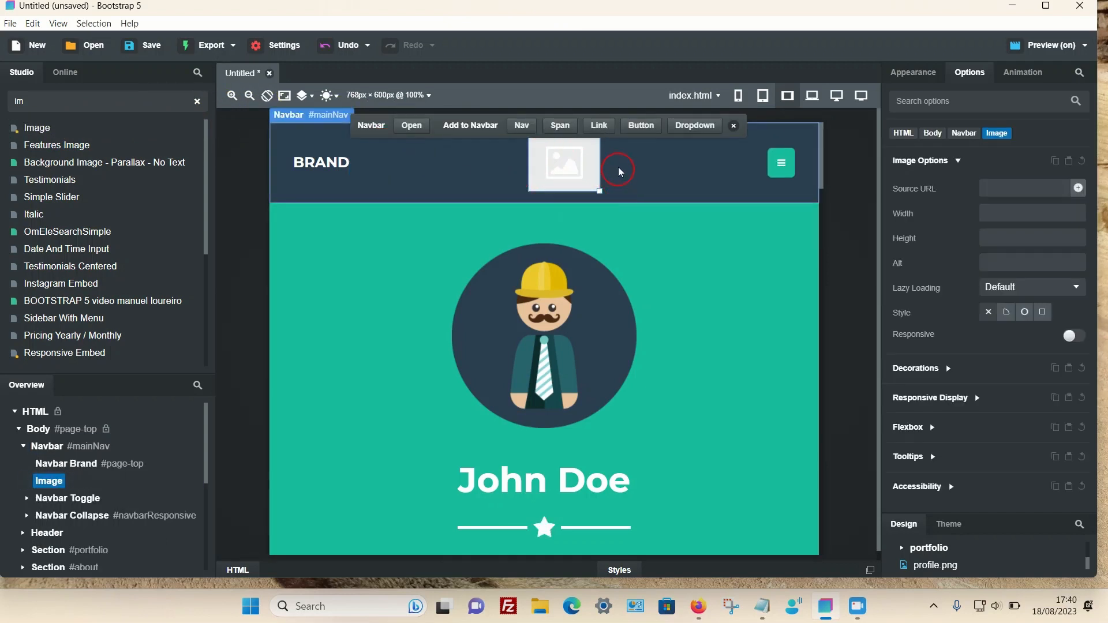
{"action": "left_click", "coordinate": [570, 173]}
{"action": "left_click", "coordinate": [569, 173]}
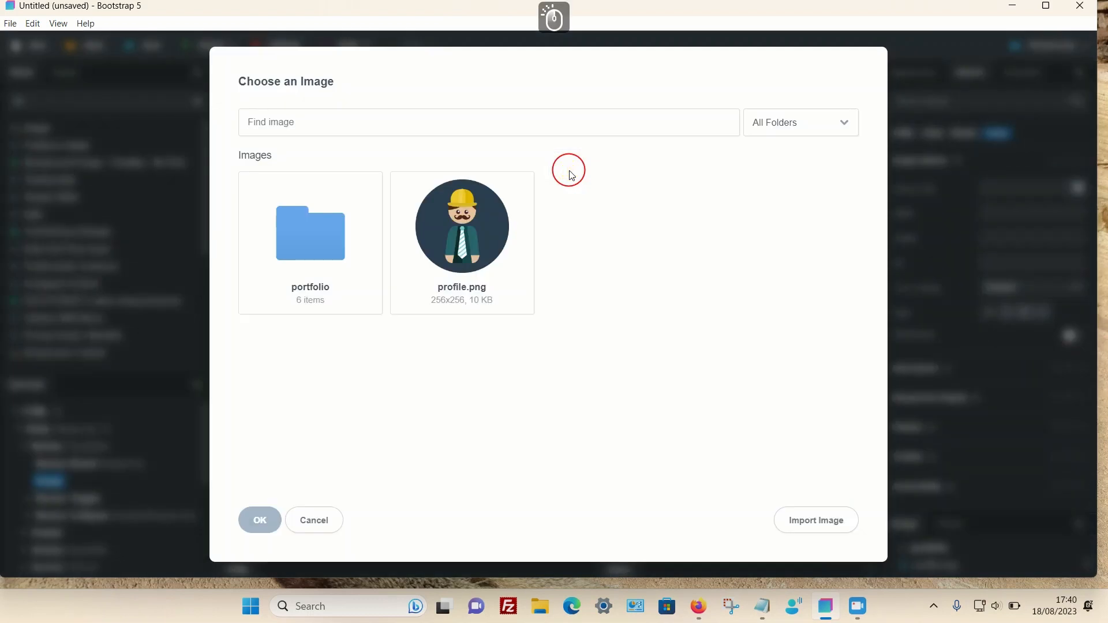
{"action": "left_click", "coordinate": [827, 526]}
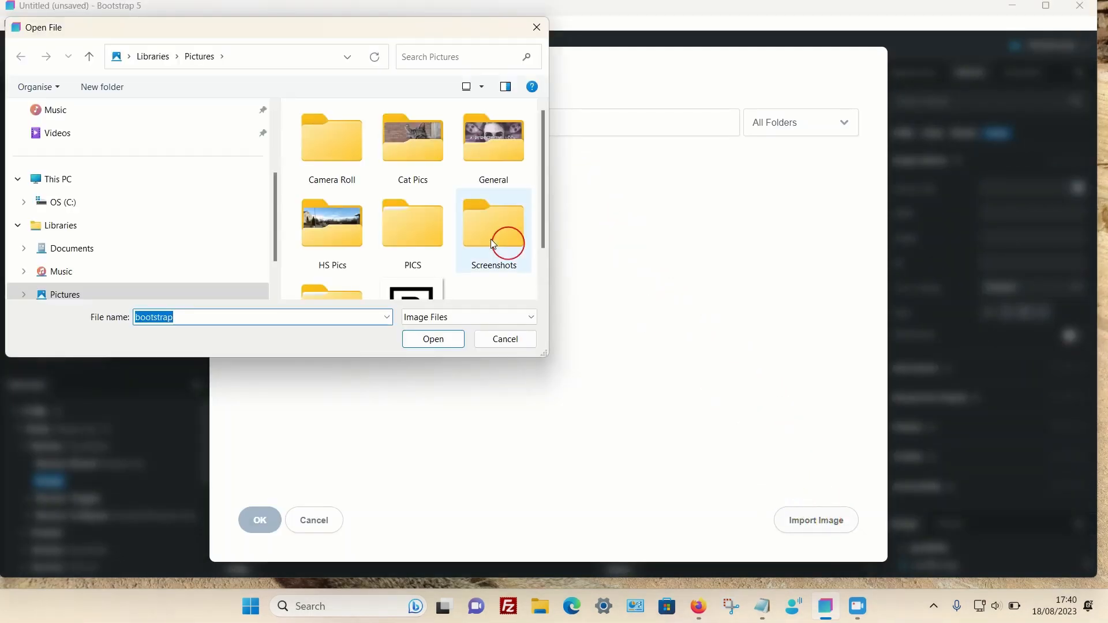
{"action": "double_click", "coordinate": [421, 254]}
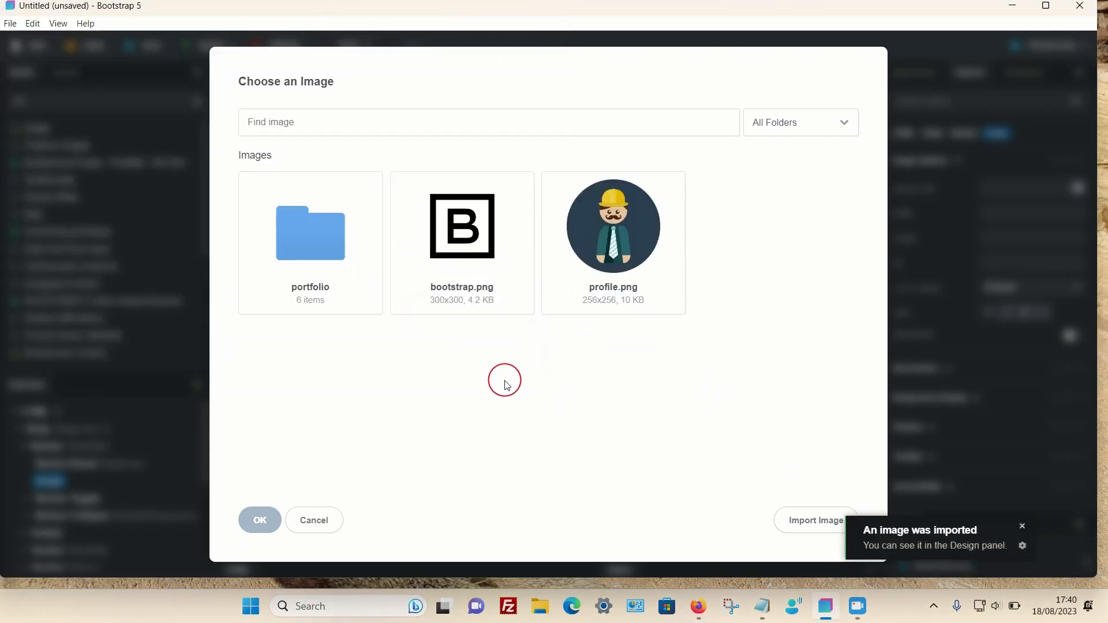
{"action": "left_click", "coordinate": [474, 226]}
{"action": "left_click", "coordinate": [258, 524]}
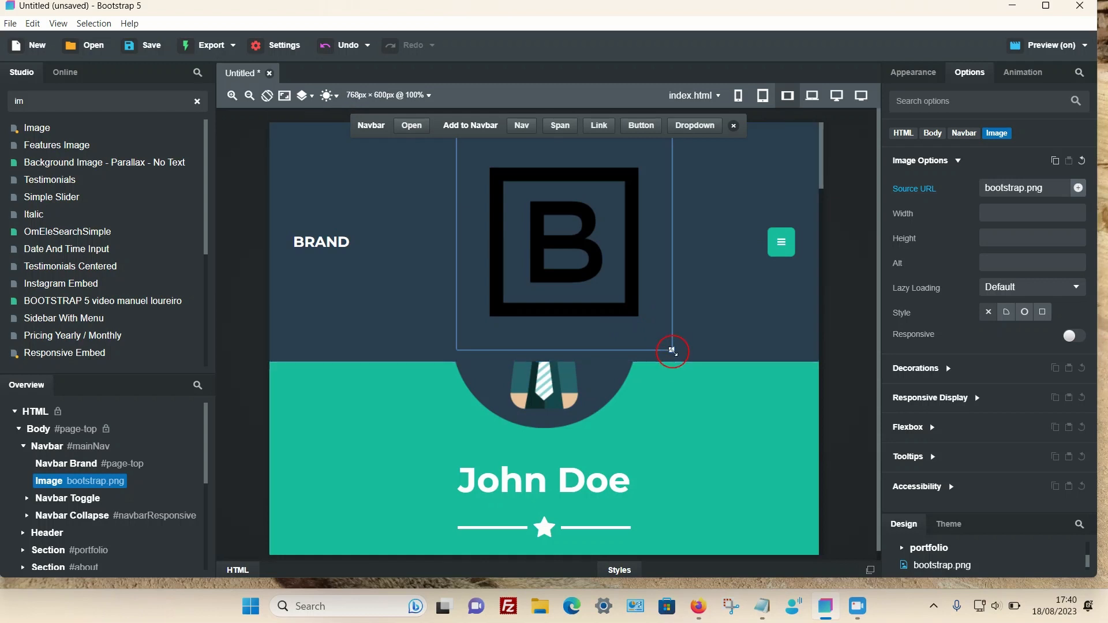
{"action": "left_click_drag", "start_coordinate": [673, 351], "coordinate": [589, 265]}
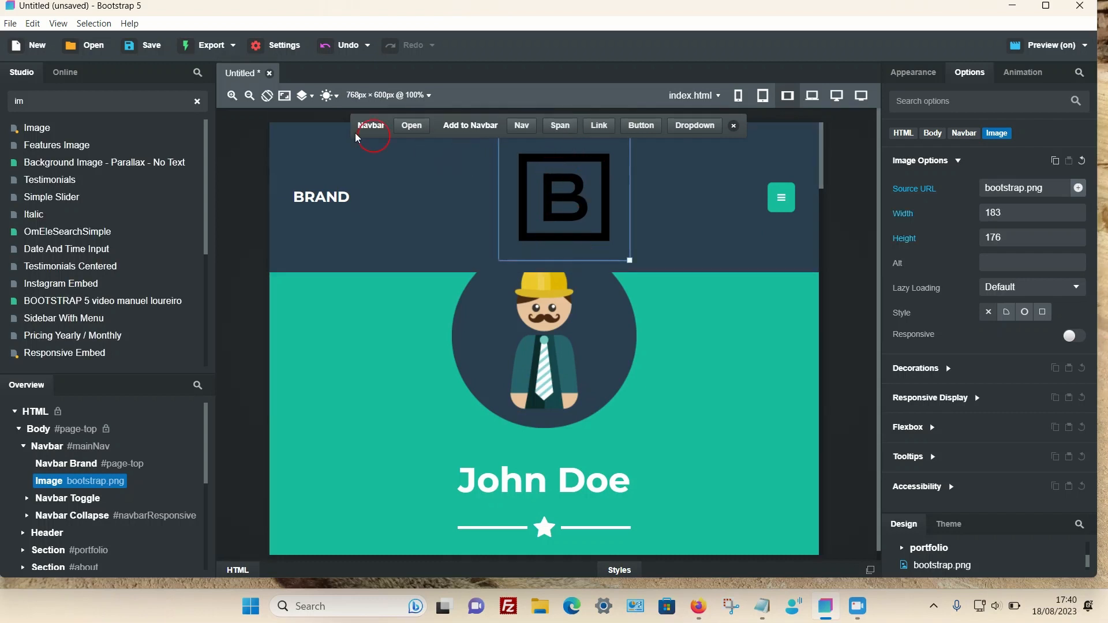
Step: Delete the BRAND text from the navbar, preview the page in the browser, and return to the design
{"action": "left_click", "coordinate": [319, 209]}
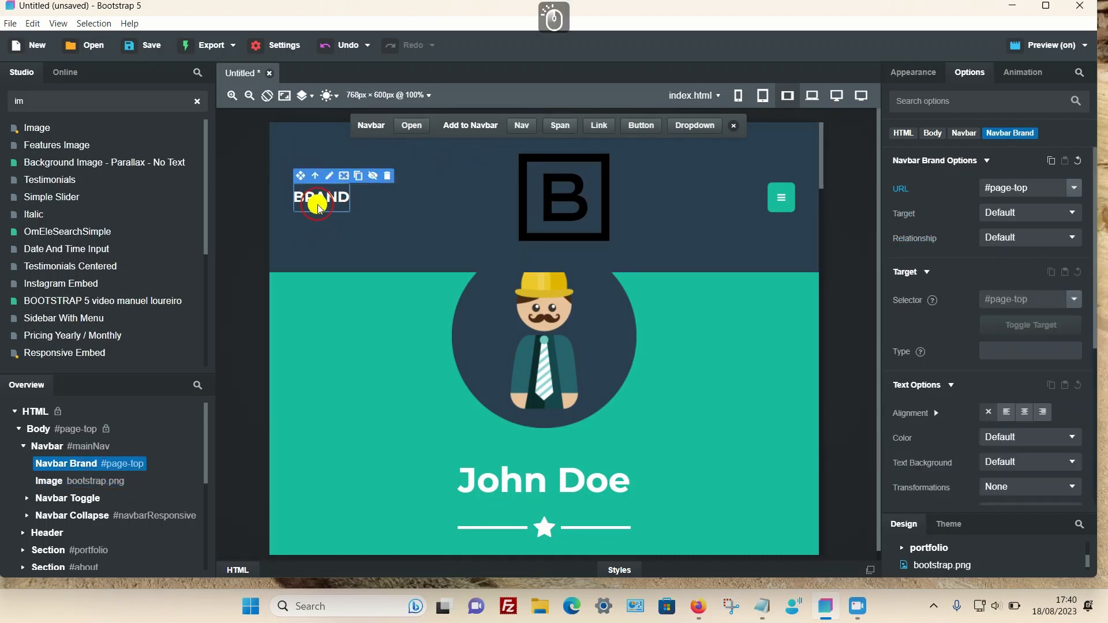
{"action": "left_click", "coordinate": [389, 176]}
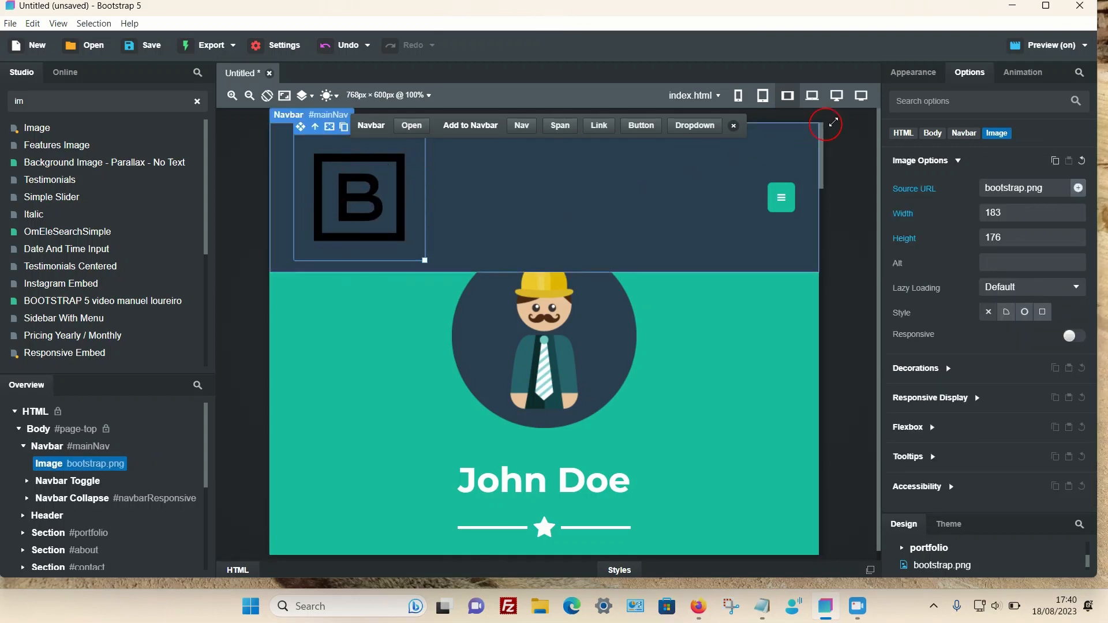
{"action": "left_click", "coordinate": [1044, 46]}
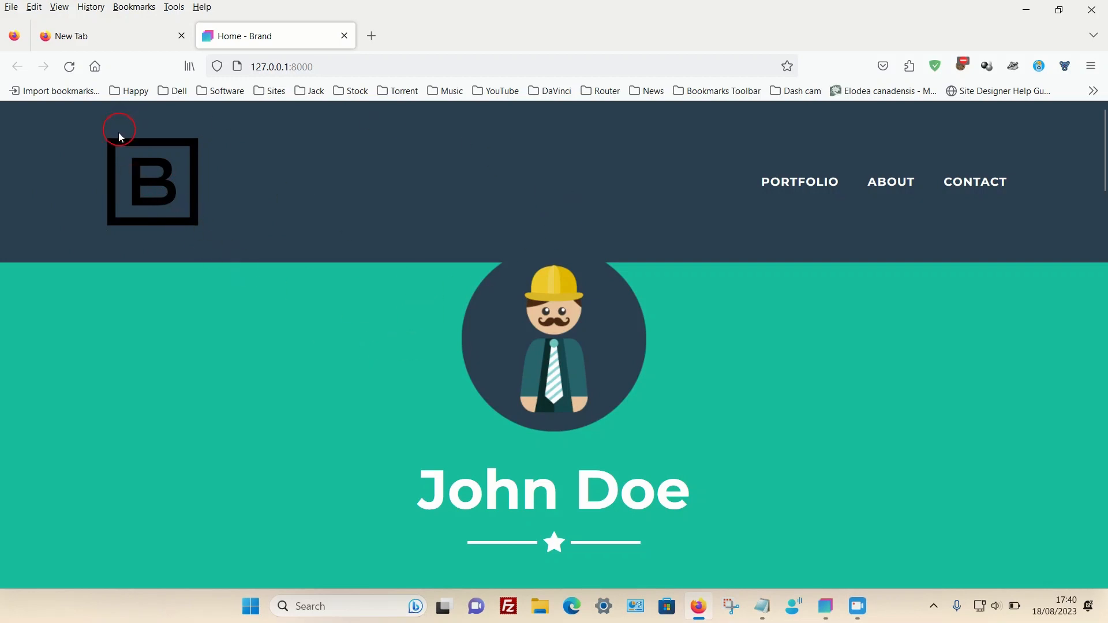
{"action": "left_click", "coordinate": [1027, 10]}
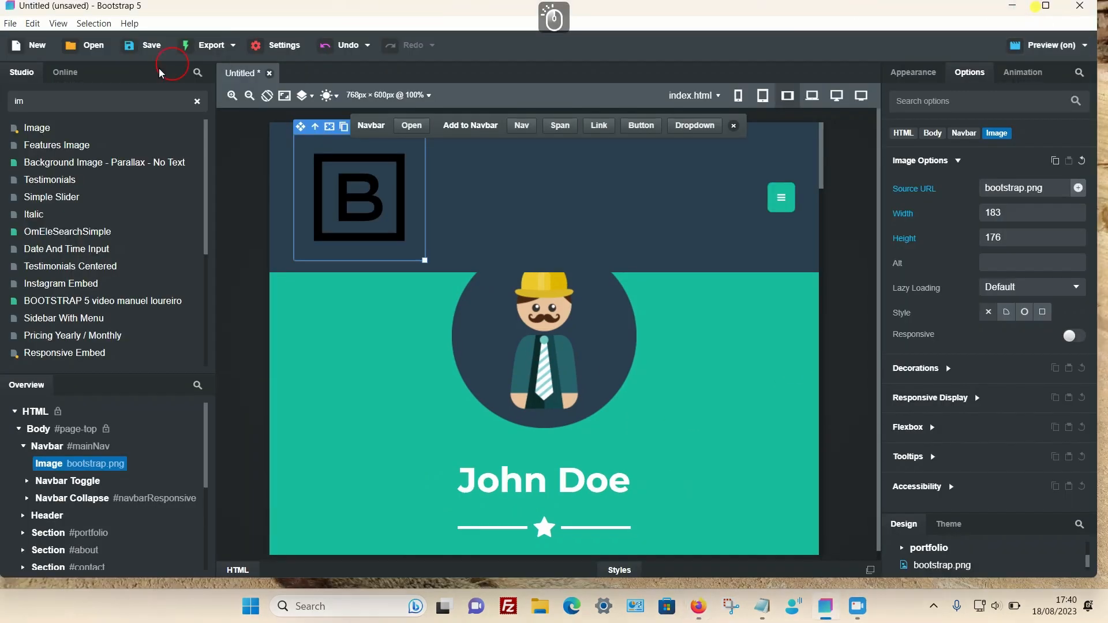
Step: Find the Link component and insert it in the navbar just before the bootstrap.png image
{"action": "left_click", "coordinate": [197, 102]}
{"action": "left_click", "coordinate": [69, 104]}
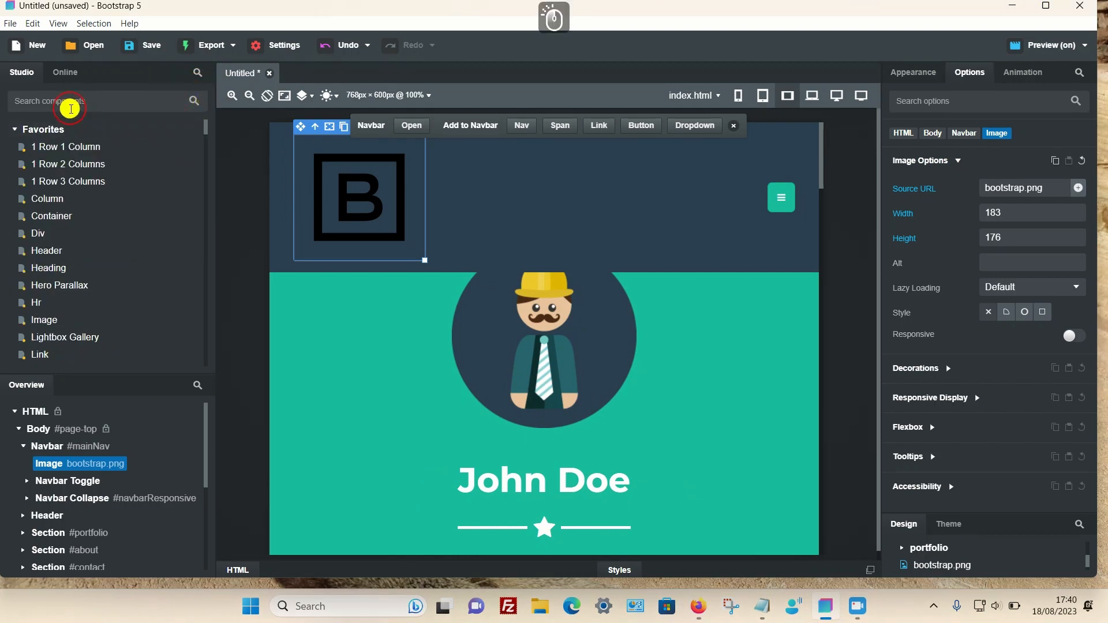
{"action": "type", "text": "lin"}
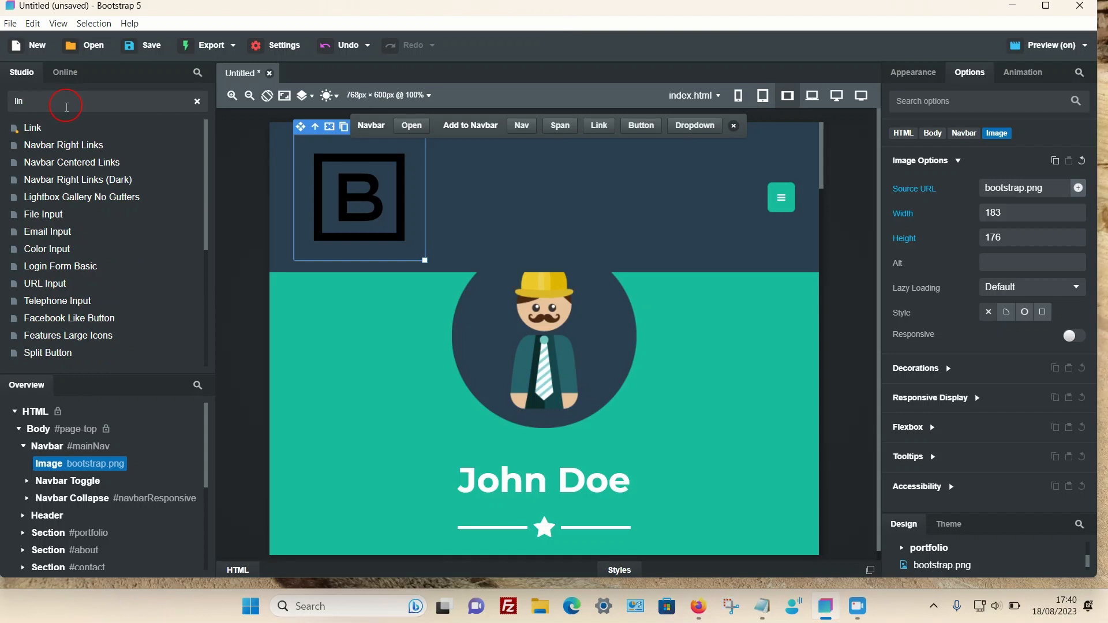
{"action": "left_click_drag", "start_coordinate": [47, 129], "coordinate": [86, 462]}
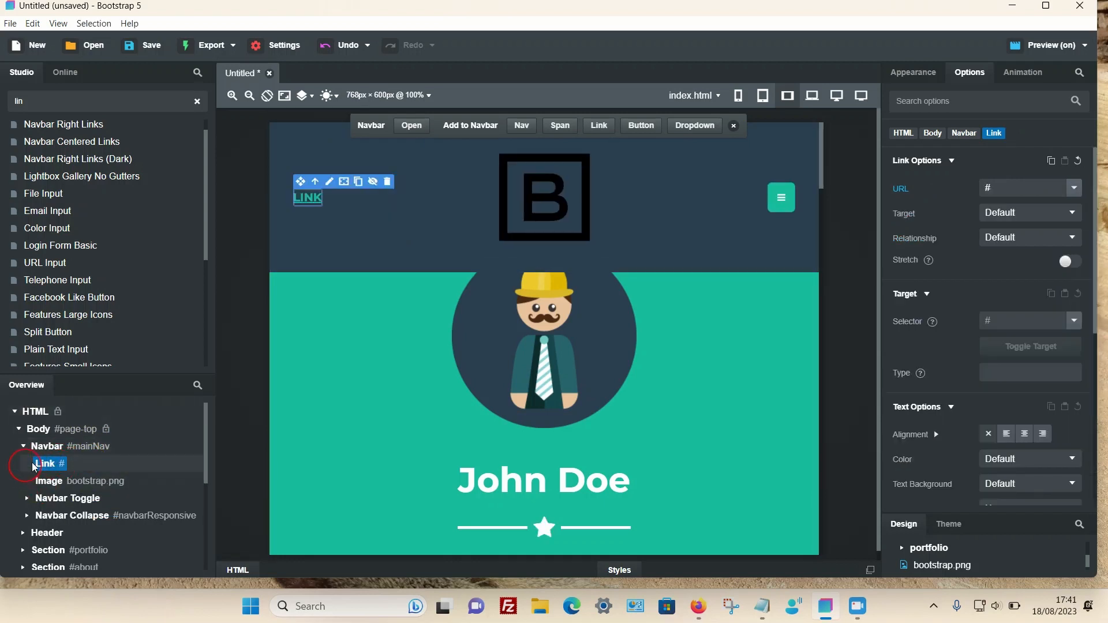
Step: Remove the navbar link's placeholder text and set its URL to the index.html page
{"action": "left_click", "coordinate": [309, 199]}
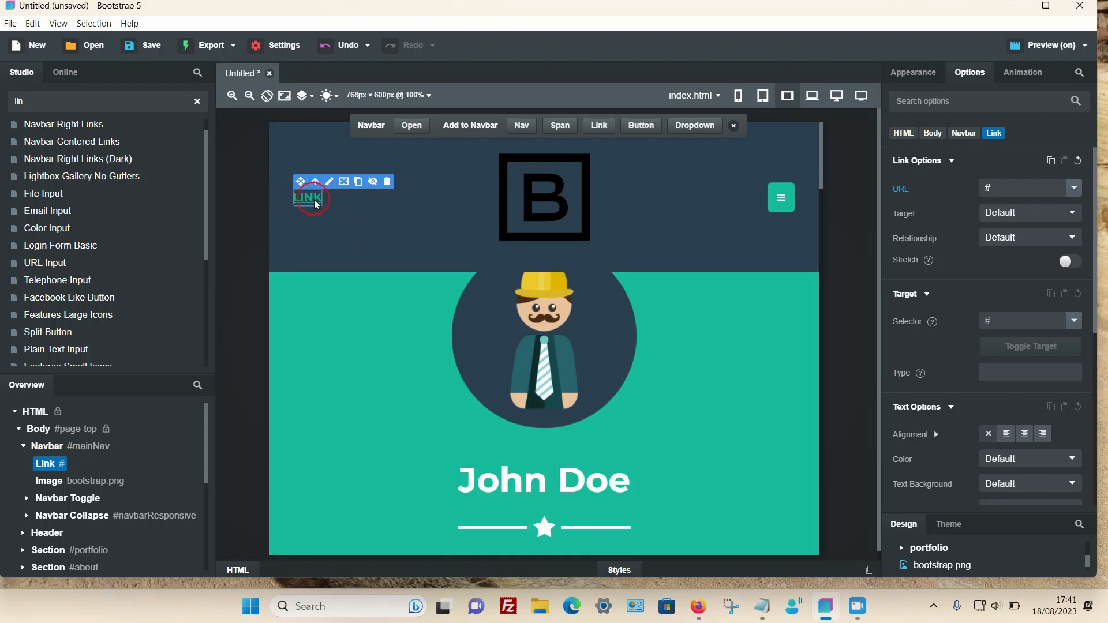
{"action": "double_click", "coordinate": [315, 201]}
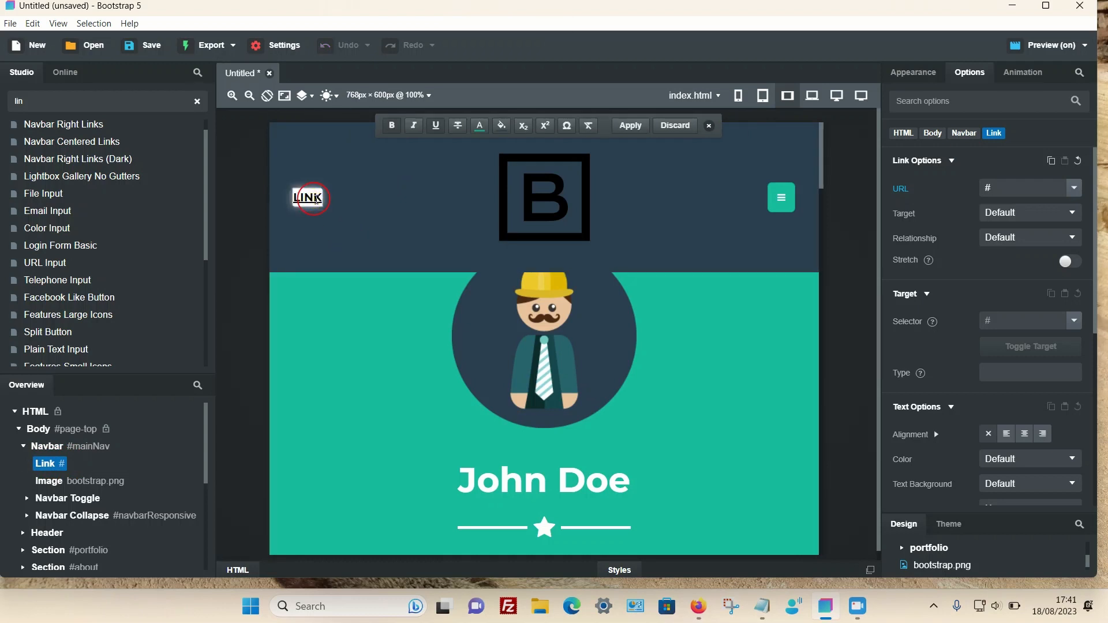
{"action": "key", "text": "BackSpace"}
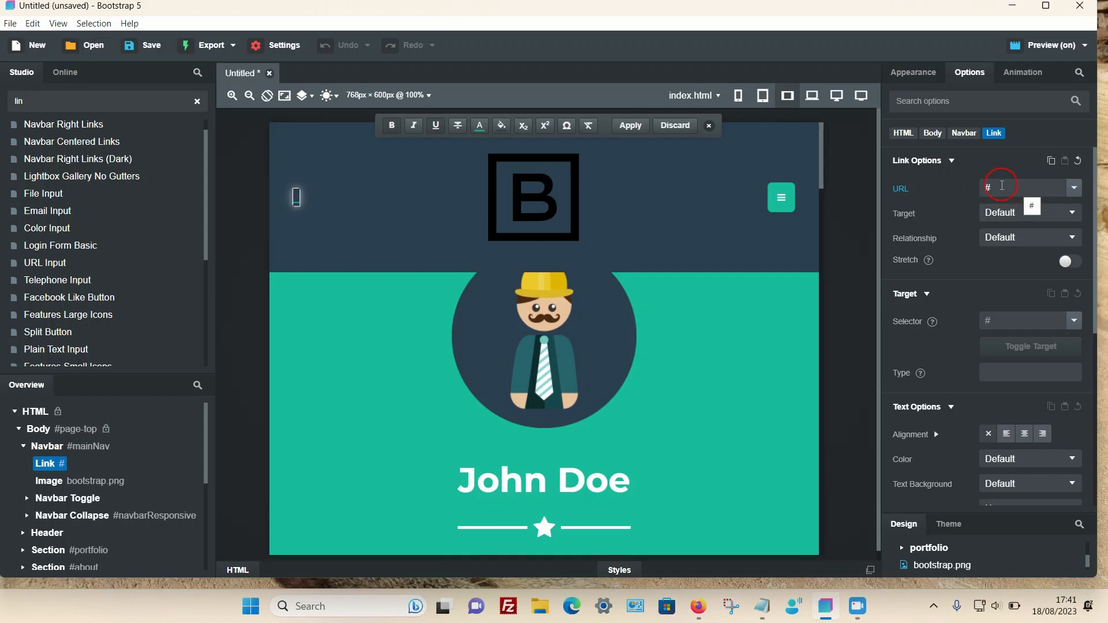
{"action": "left_click", "coordinate": [1002, 185]}
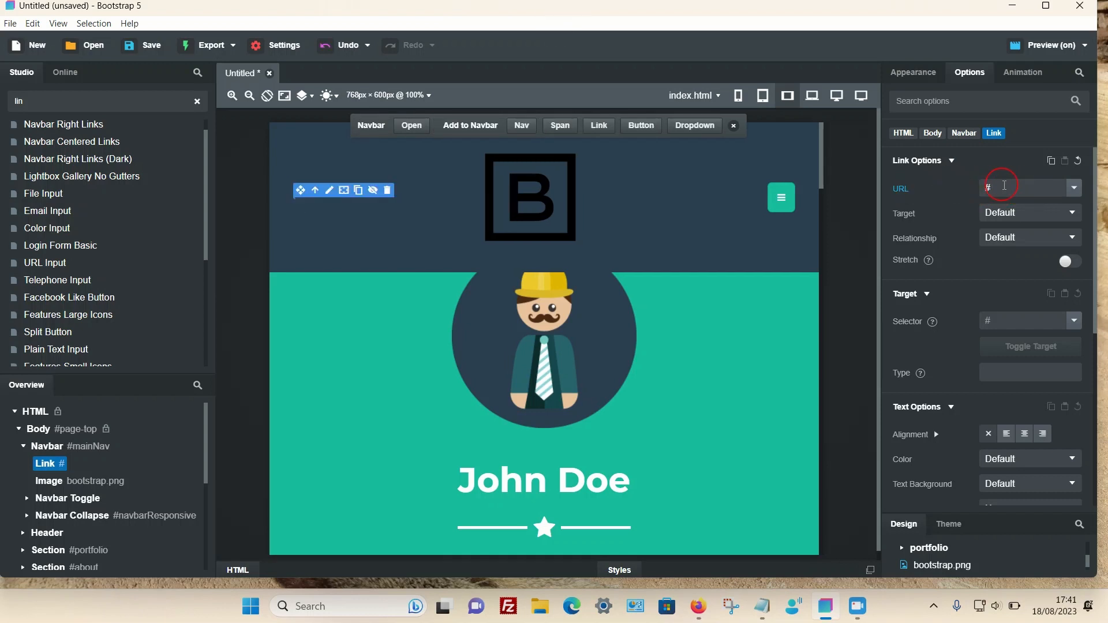
{"action": "left_click", "coordinate": [1077, 189]}
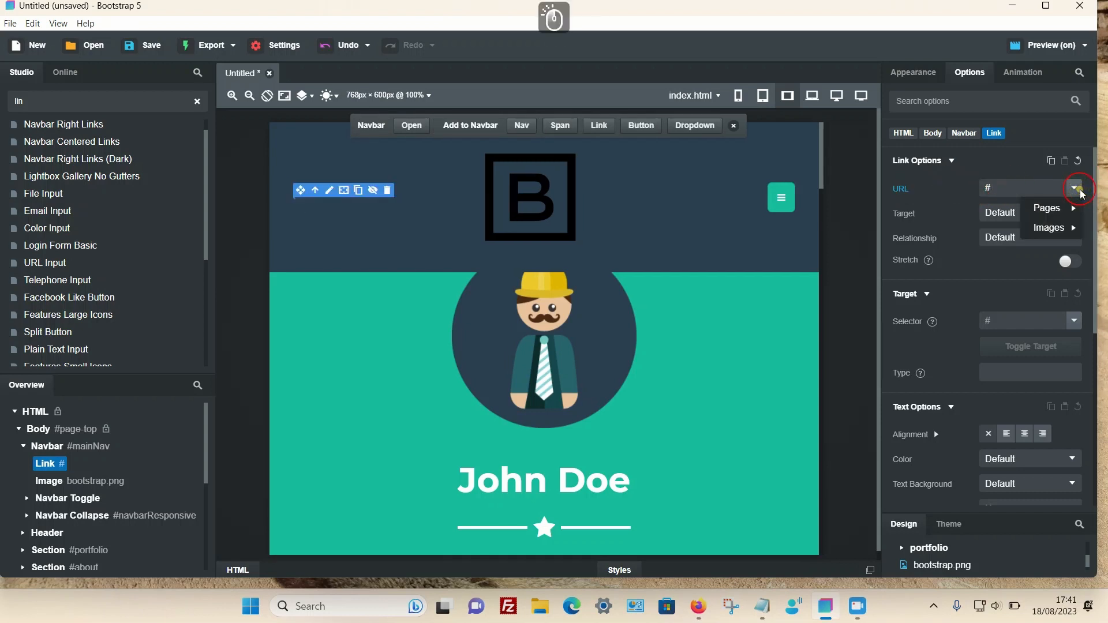
{"action": "mouse_move", "coordinate": [1064, 207]}
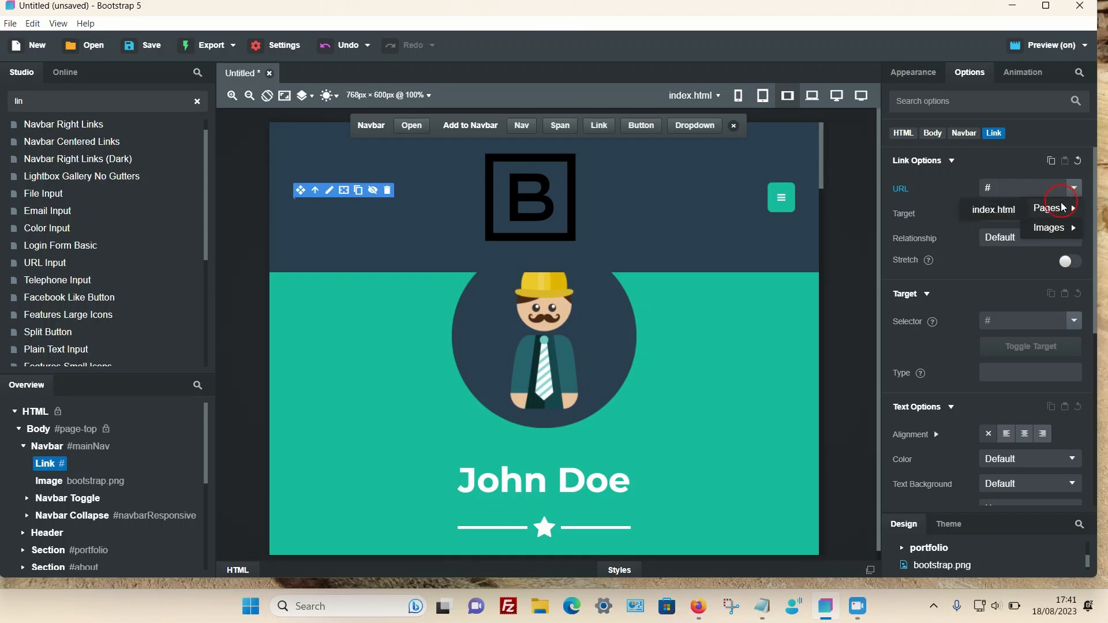
{"action": "left_click", "coordinate": [993, 210]}
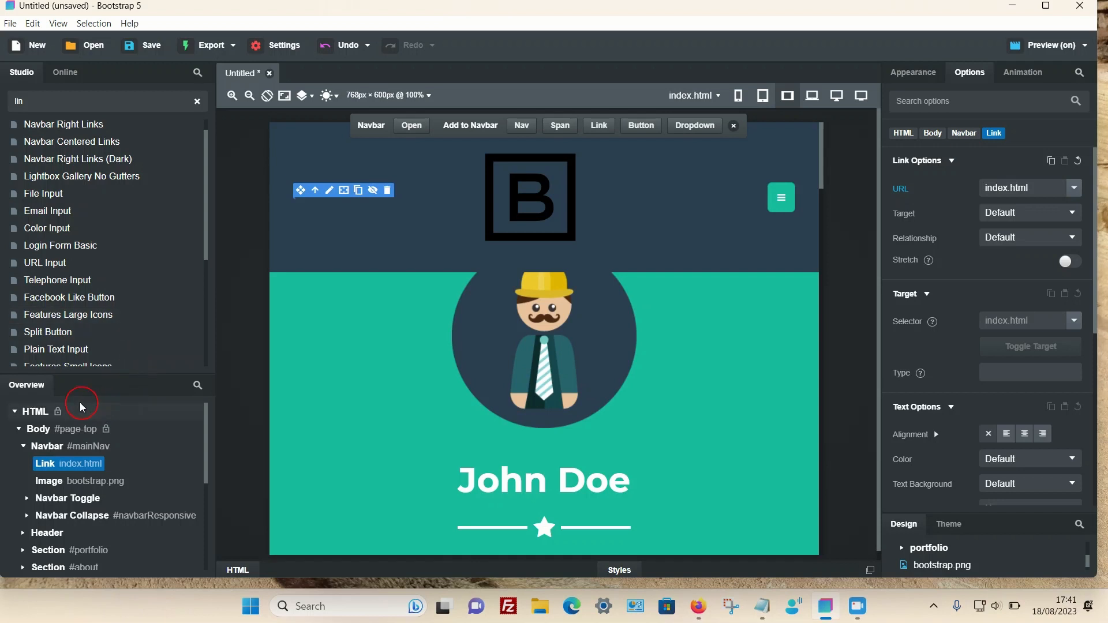
Step: Nest the bootstrap.png image inside the index.html link in the navbar structure
{"action": "left_click", "coordinate": [82, 483]}
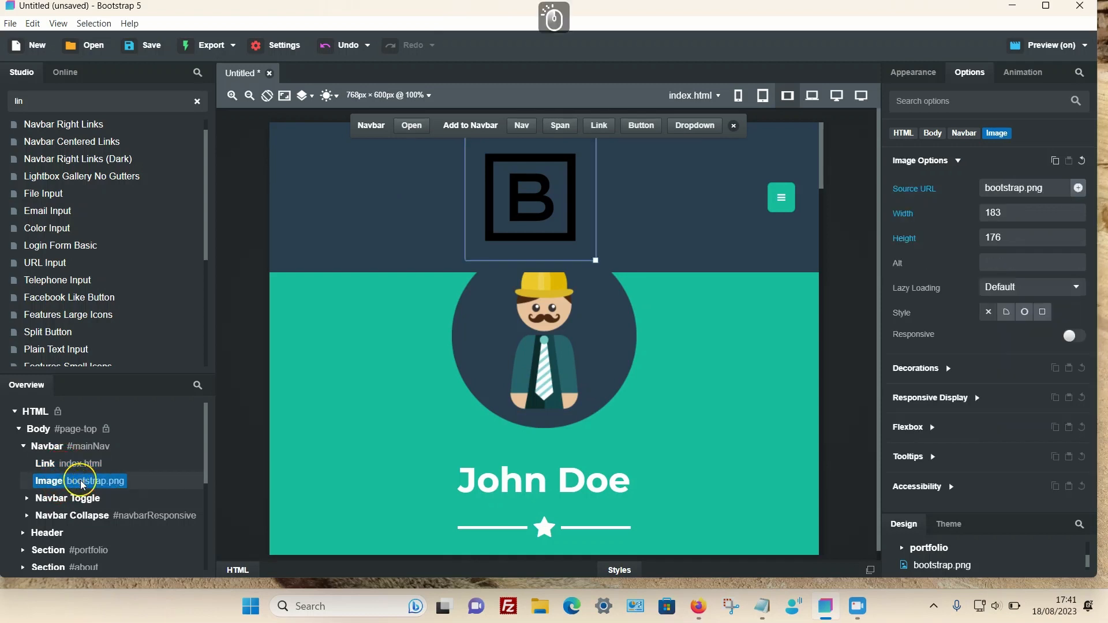
{"action": "left_click_drag", "start_coordinate": [81, 484], "coordinate": [79, 472]}
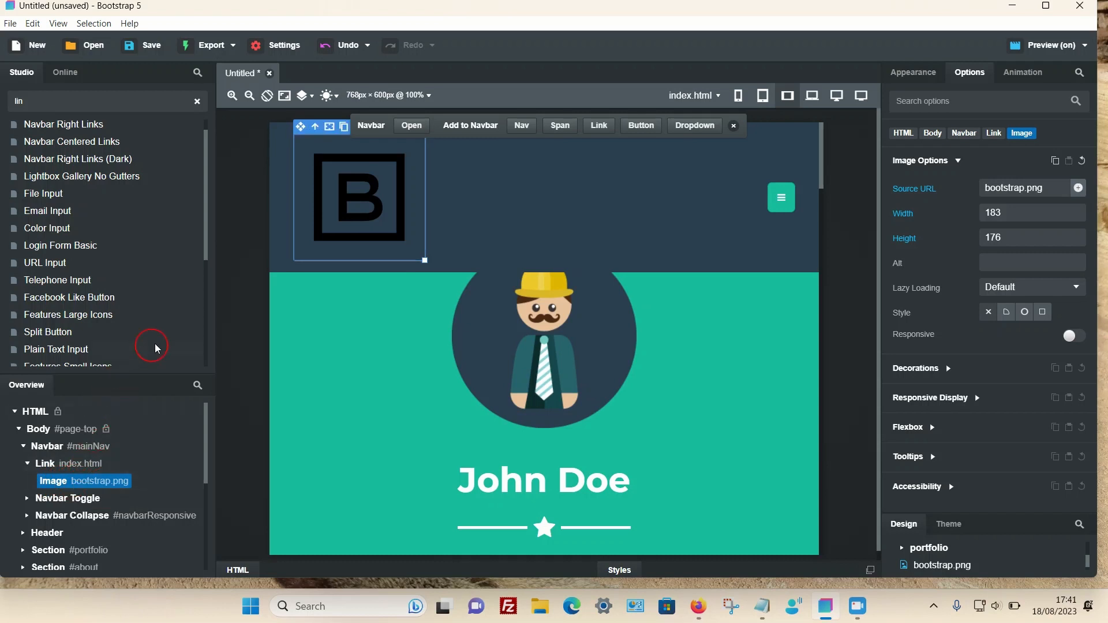
Step: Preview the page in the browser and test the logo link from the footer of the page
{"action": "left_click", "coordinate": [1042, 46]}
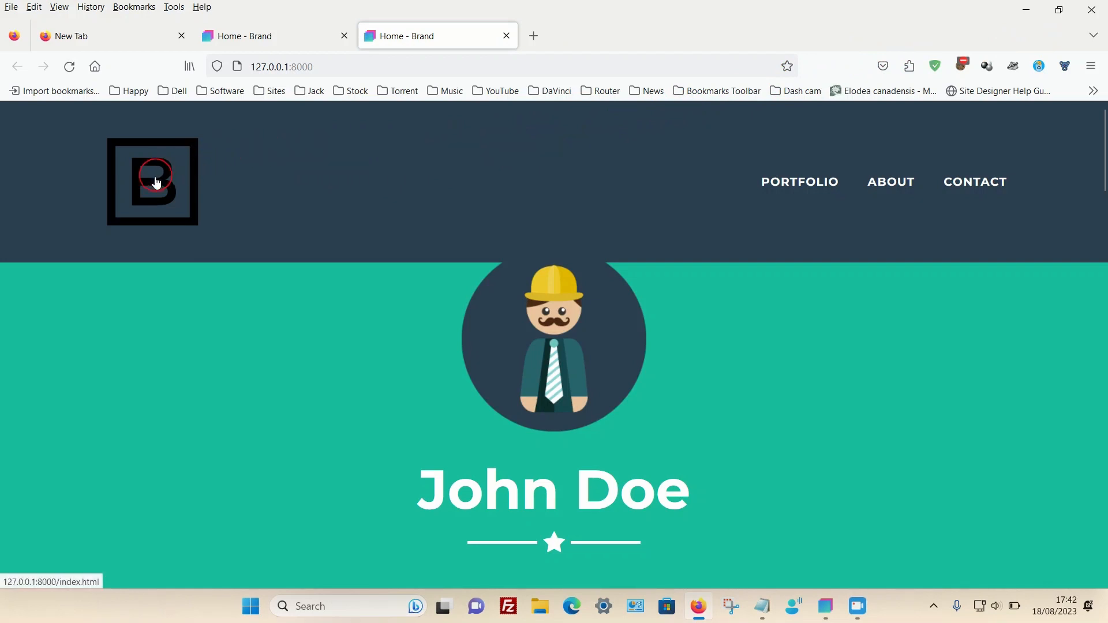
{"action": "scroll", "coordinate": [262, 385], "scroll_direction": "down", "scroll_amount": 20}
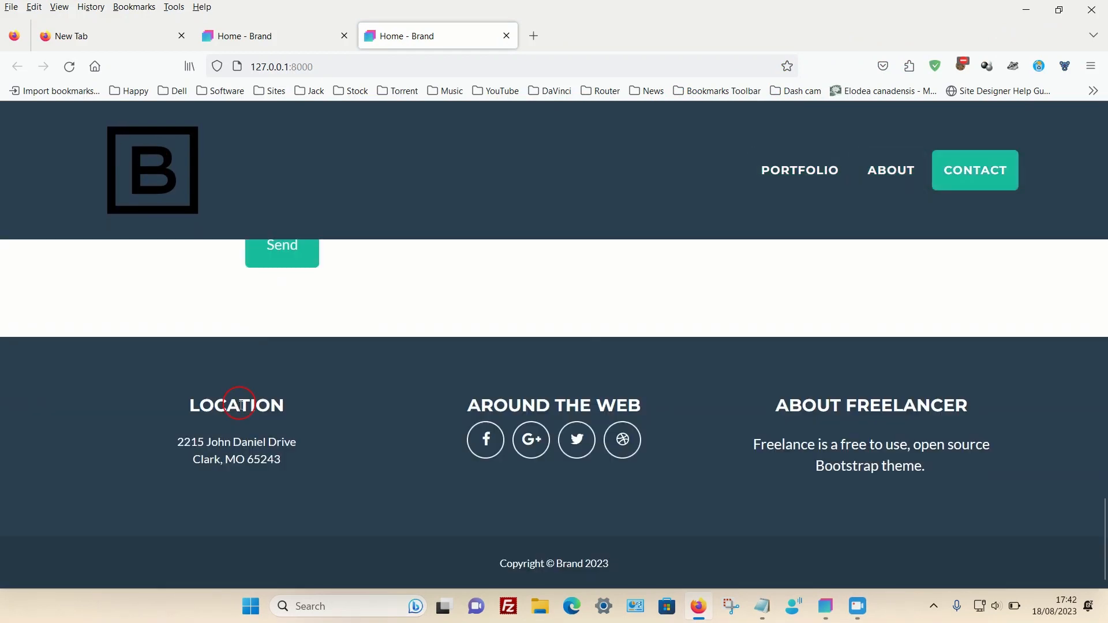
{"action": "left_click", "coordinate": [149, 169]}
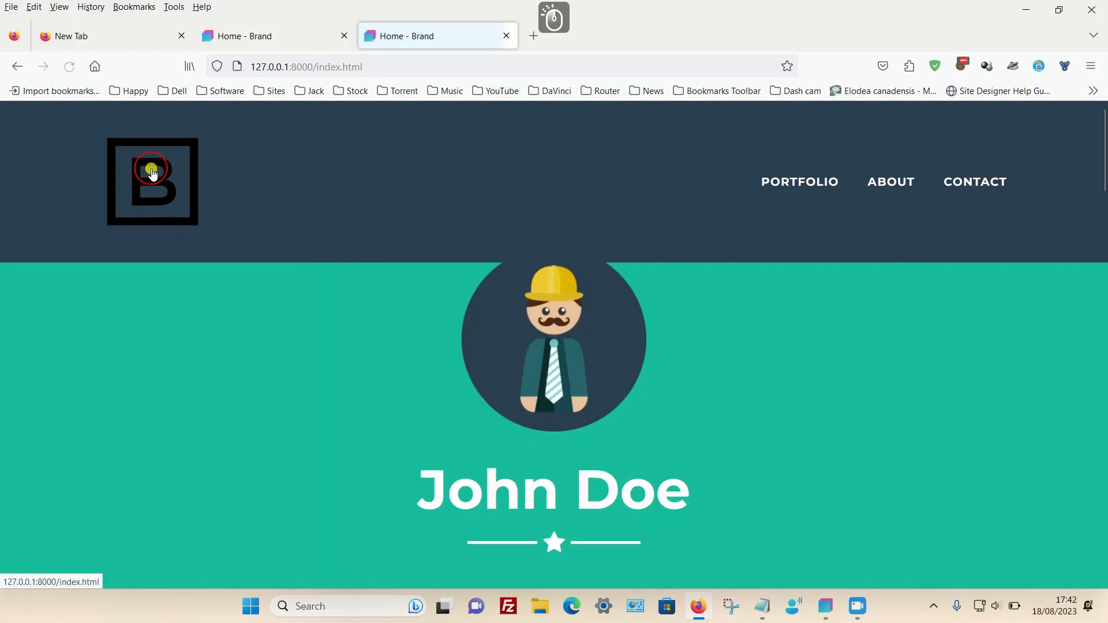